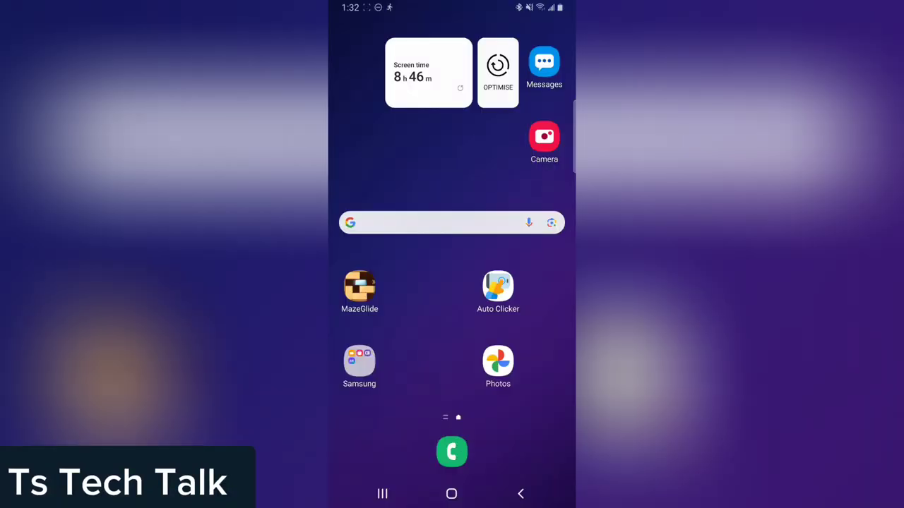
Open the storage details from WhatsApp's app info page in the phone settings.
left_click(382, 493)
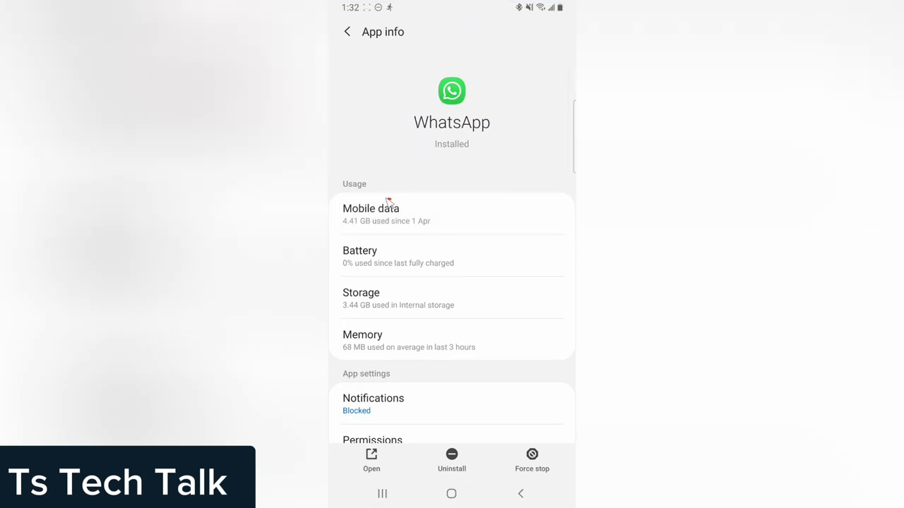
mouse_move(388, 202)
left_mouse_down()
mouse_move(332, 204)
mouse_move(347, 228)
mouse_move(417, 240)
mouse_move(422, 219)
mouse_move(394, 202)
left_mouse_up()
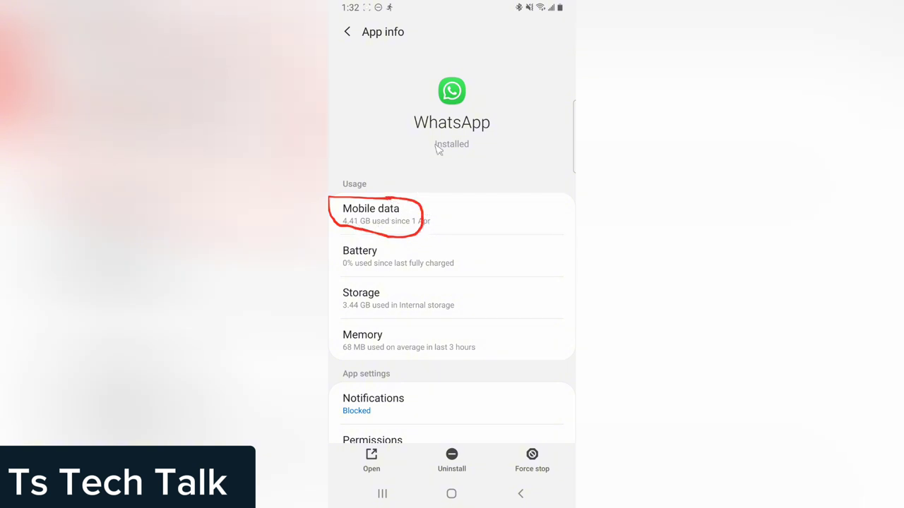
left_click(387, 317)
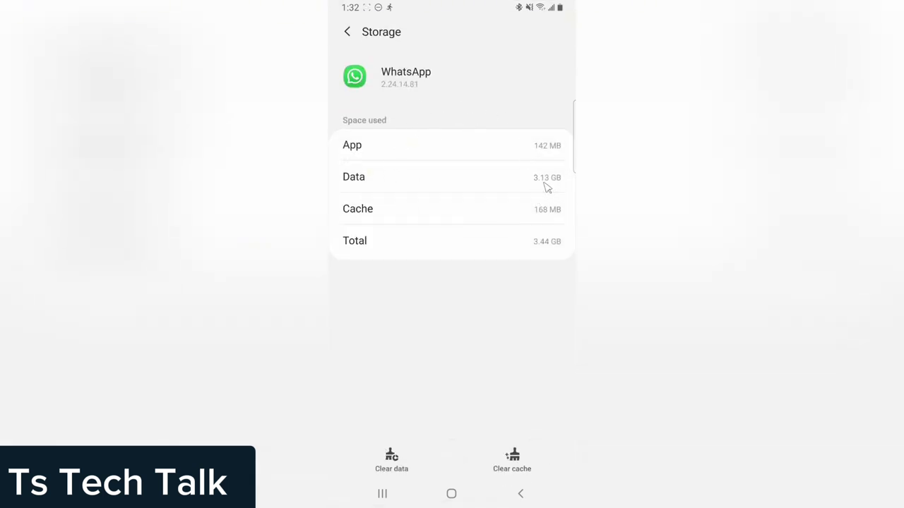
Switch to the browser and check the Android app size in the "whatsapp app size" search results.
key("alt+Tab")
left_click(490, 257)
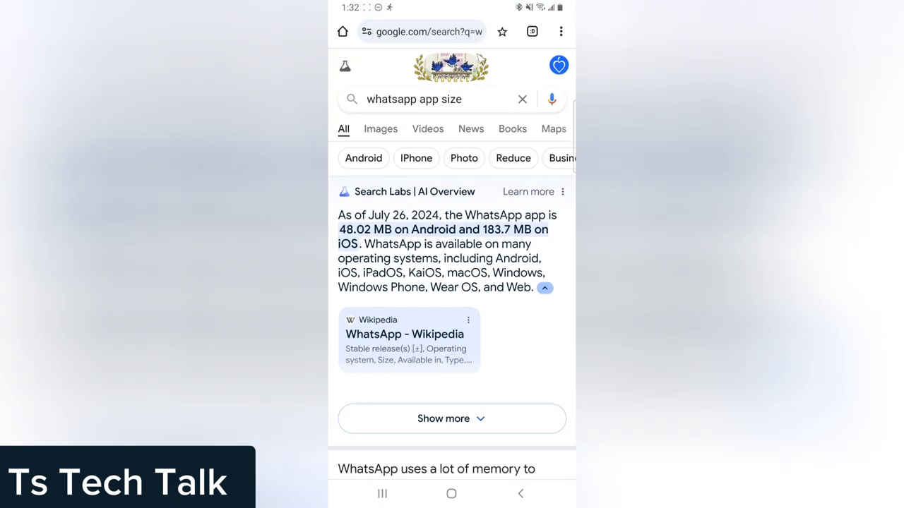
left_click_drag(339, 235, 359, 236)
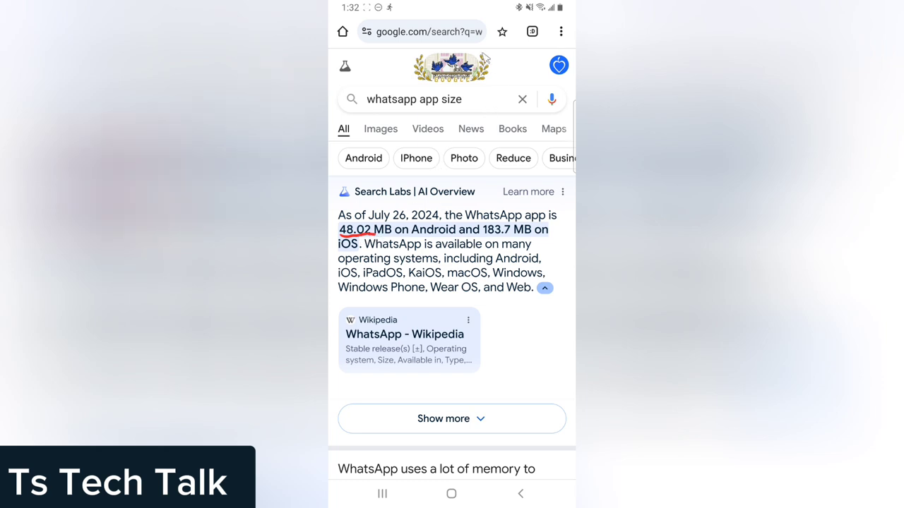
Switch back to WhatsApp's storage details in the phone settings, then leave them for the home screen.
left_click(382, 494)
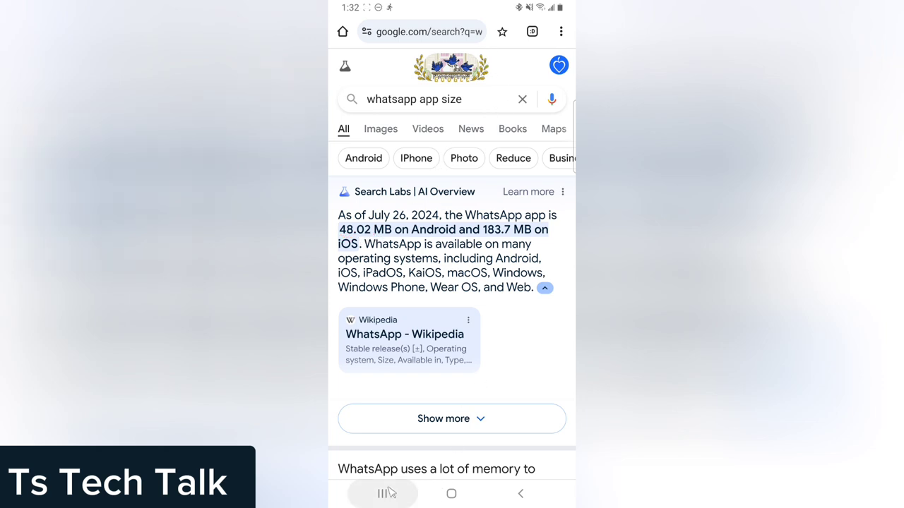
left_click(382, 494)
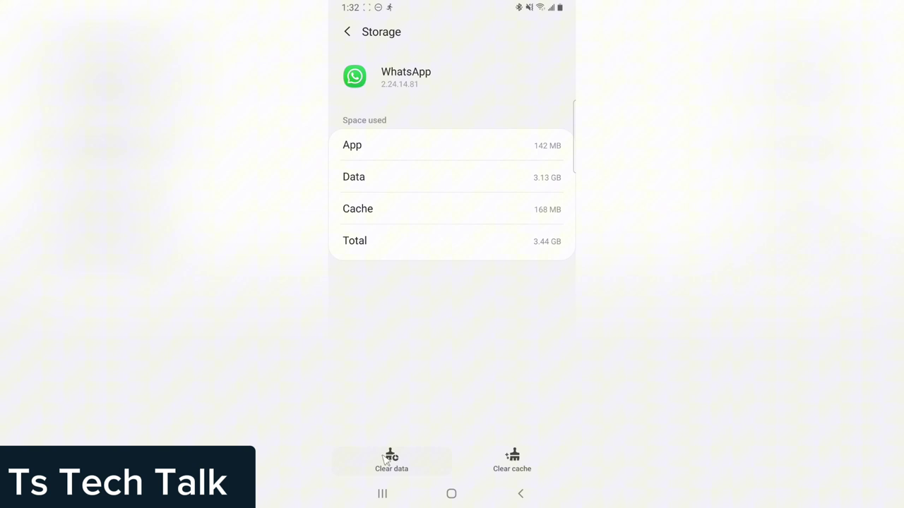
left_click(388, 460)
left_click(348, 32)
left_click(348, 32)
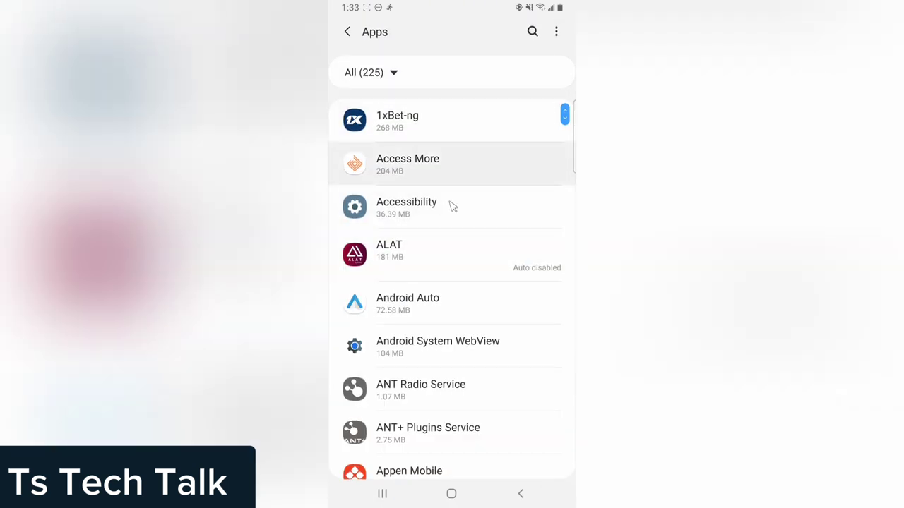
left_click(452, 494)
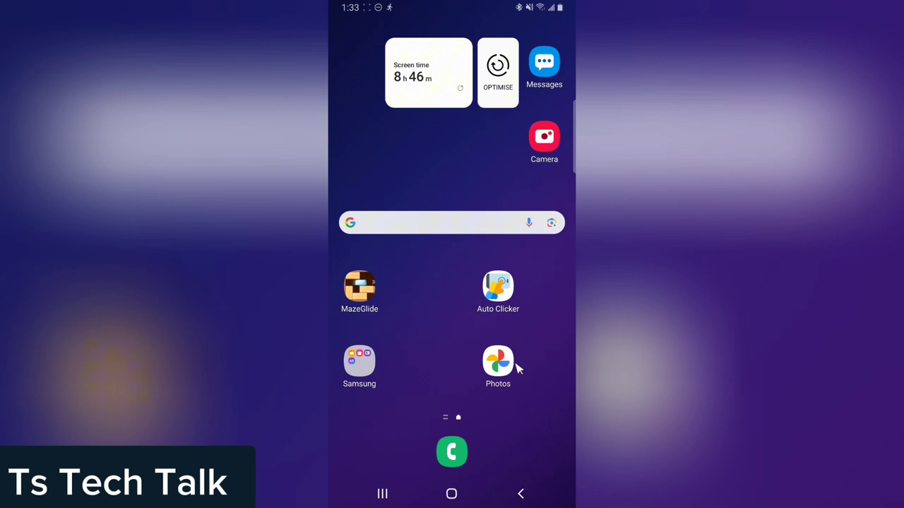
Launch WhatsApp and open Manage storage from its Storage and data settings.
left_click_drag(553, 428, 551, 417)
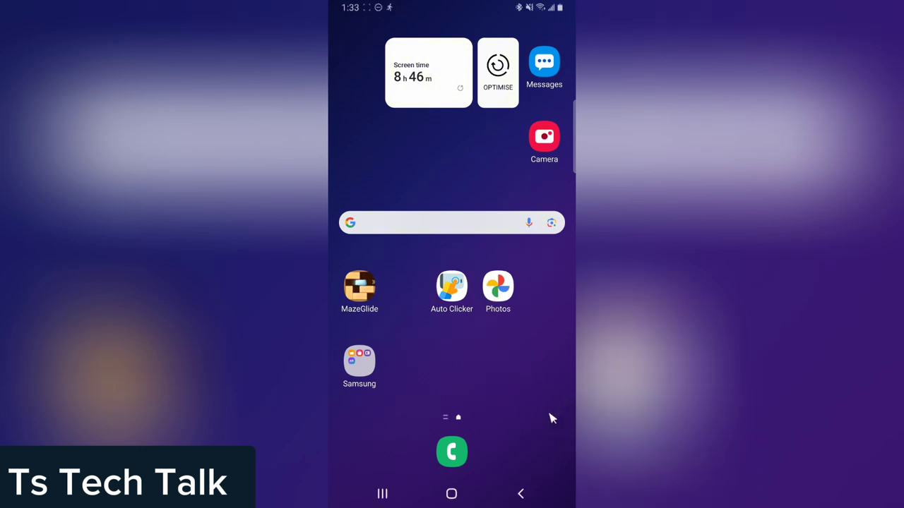
scroll(573, 305, "down", 2)
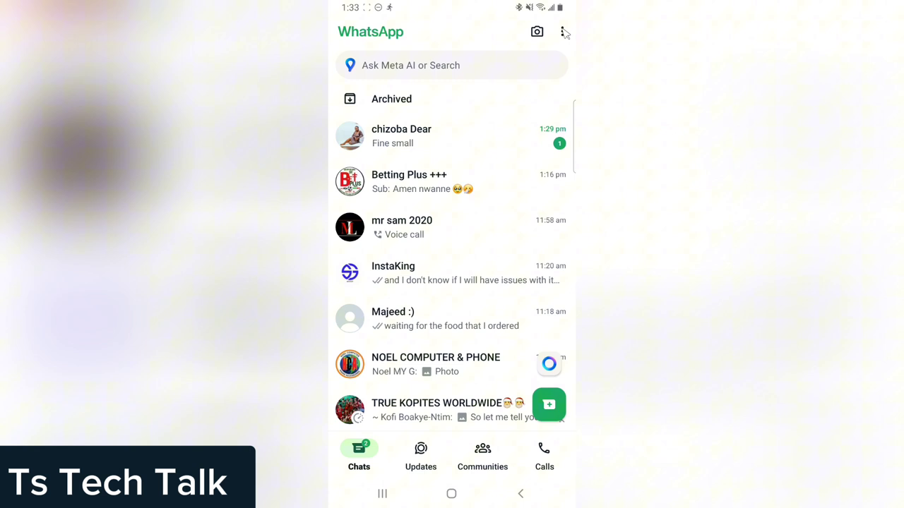
left_click(562, 32)
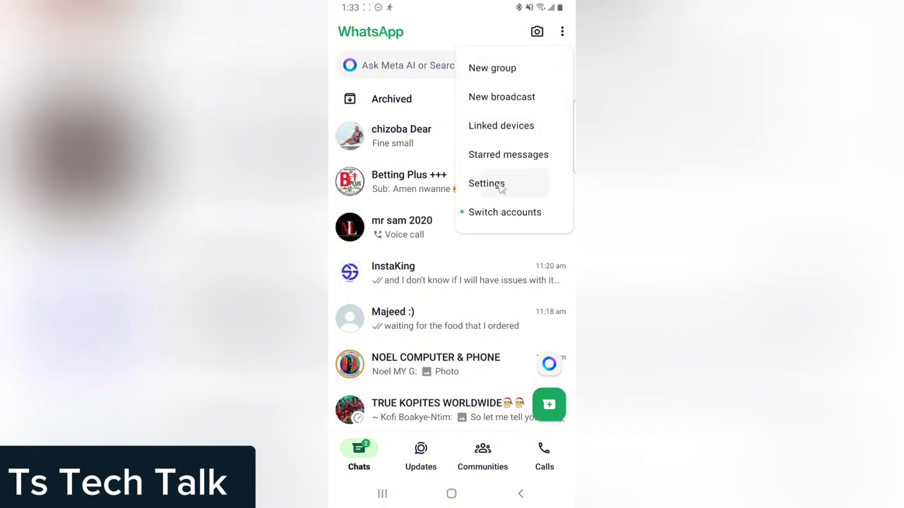
left_click(500, 184)
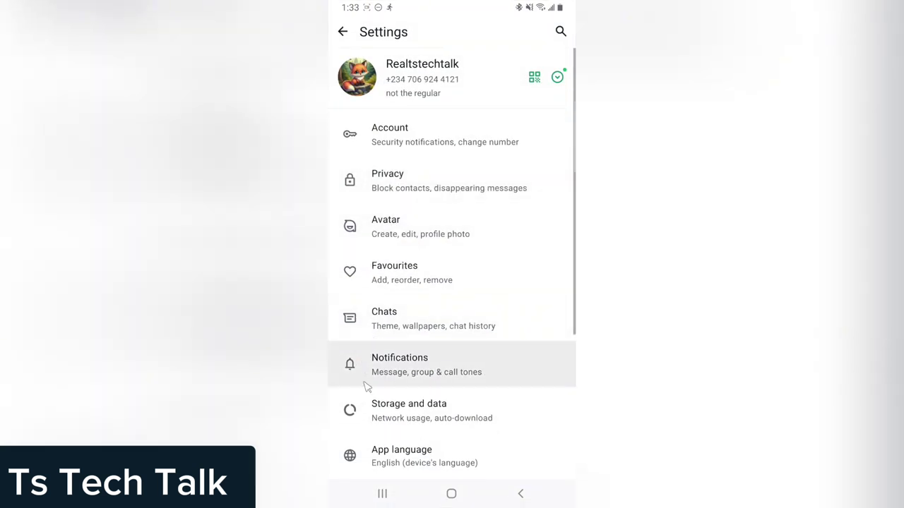
left_click(387, 415)
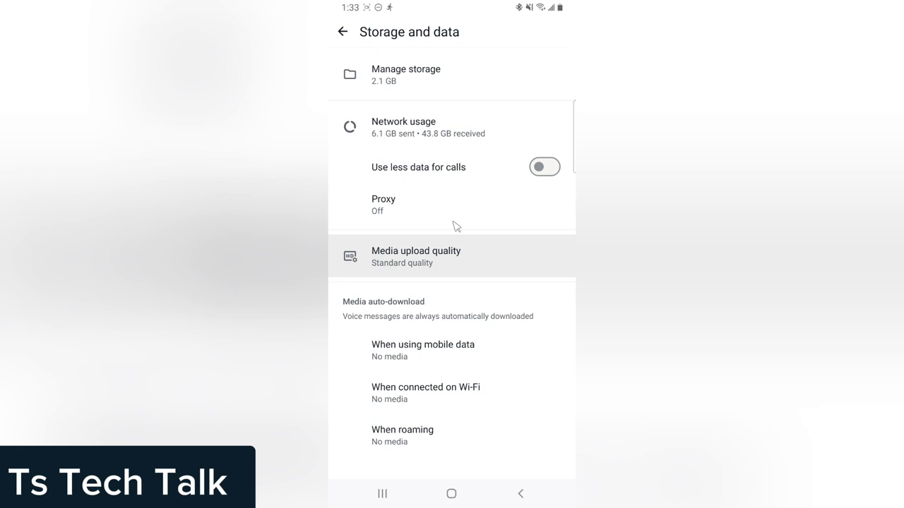
left_click(399, 79)
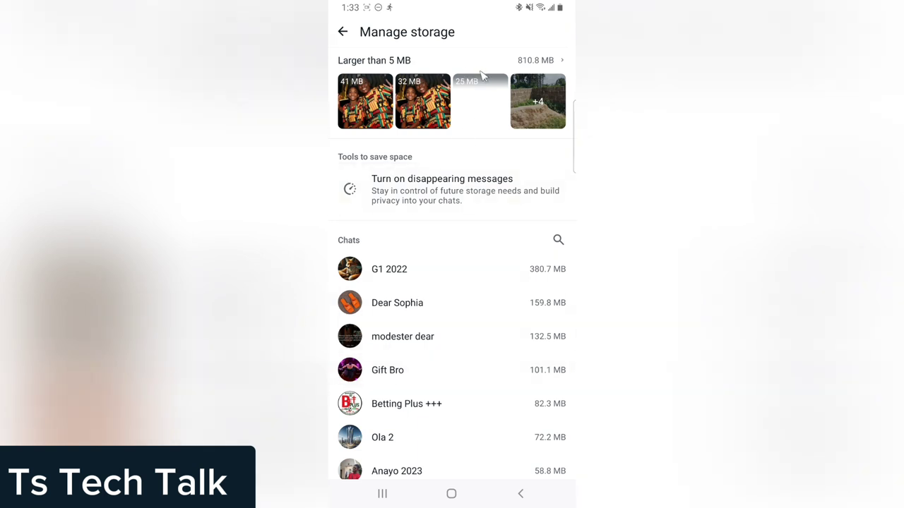
Search the stored chats for "airt" and open the media of the Airtel 2024 chat.
mouse_move(338, 226)
left_mouse_down()
mouse_move(341, 250)
mouse_move(373, 248)
mouse_move(368, 224)
mouse_move(336, 228)
left_mouse_up()
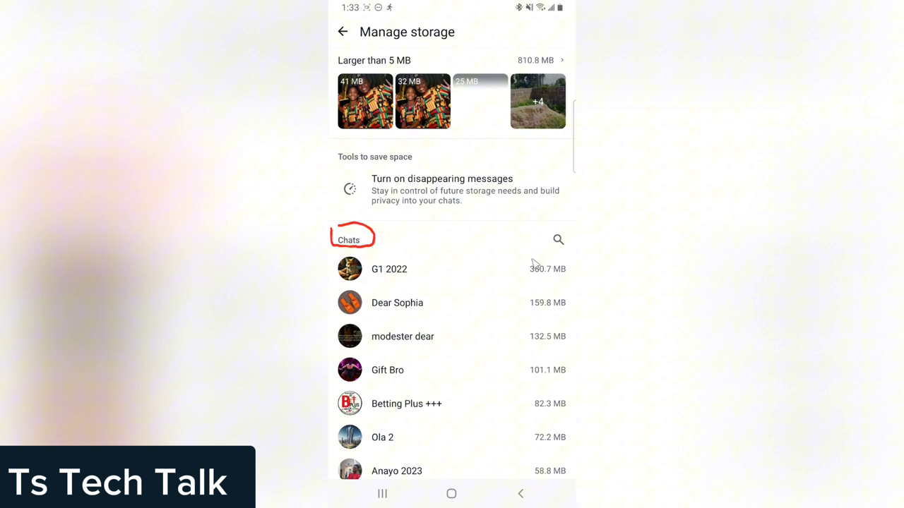
mouse_move(534, 263)
left_mouse_down()
mouse_move(526, 280)
mouse_move(549, 285)
mouse_move(570, 274)
mouse_move(563, 258)
mouse_move(531, 261)
left_mouse_up()
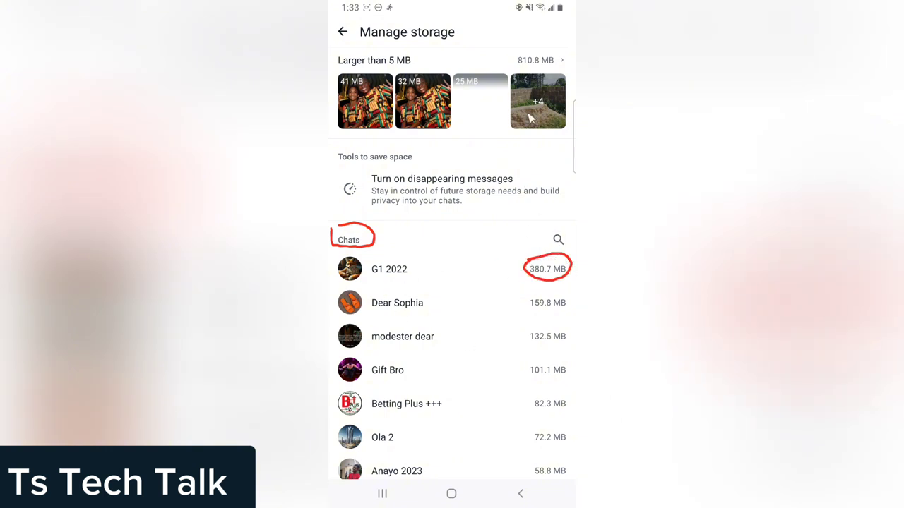
key("e")
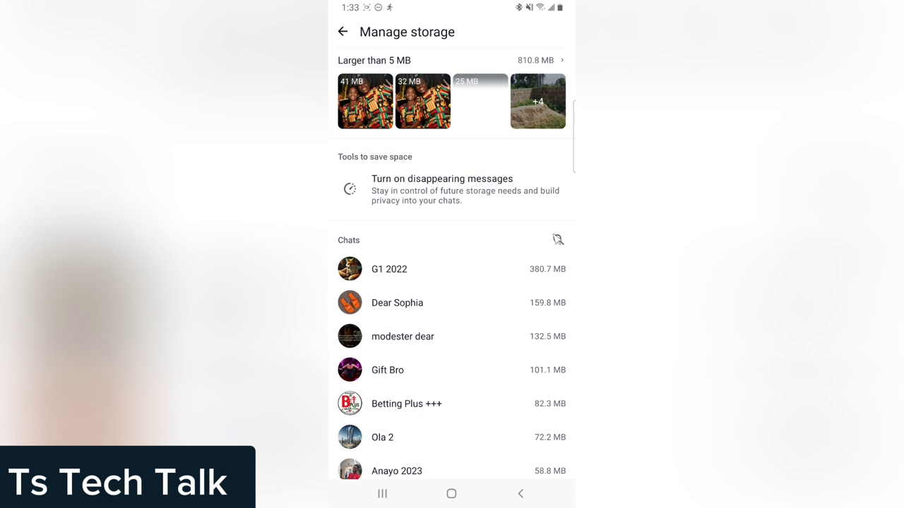
left_click(558, 240)
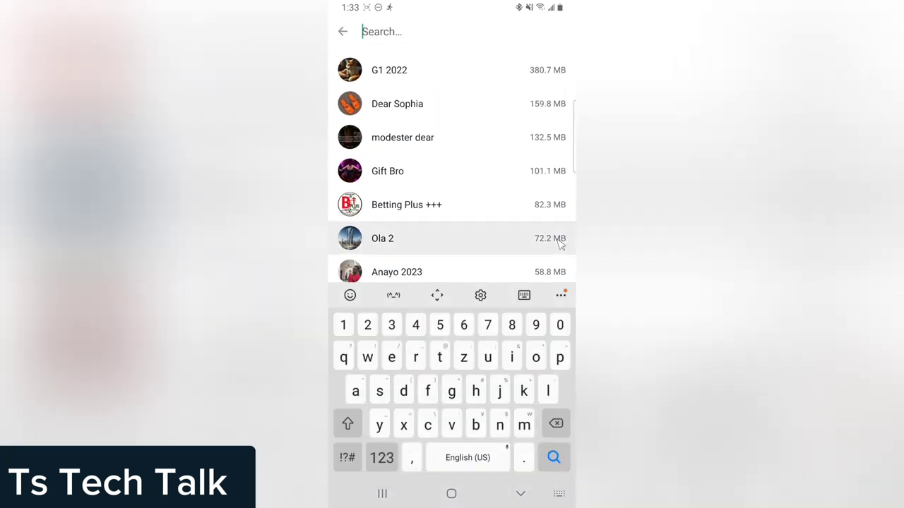
type("airt")
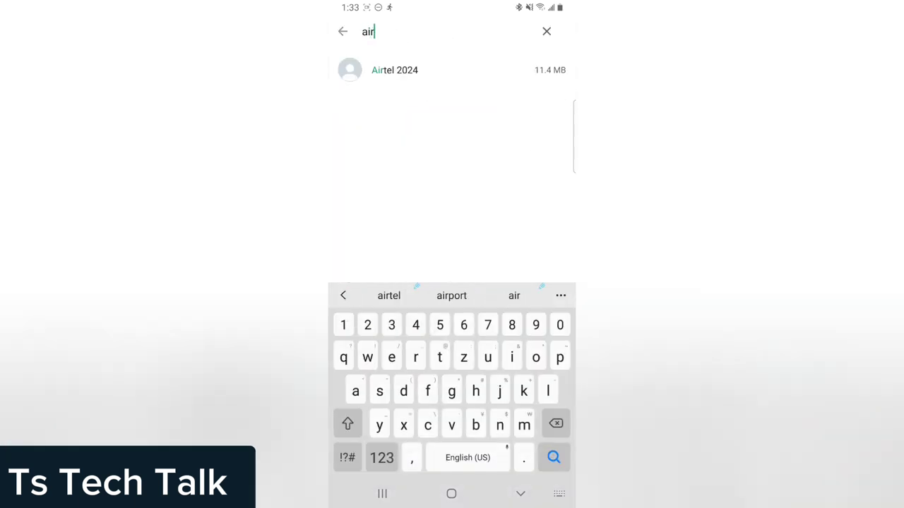
left_click(395, 70)
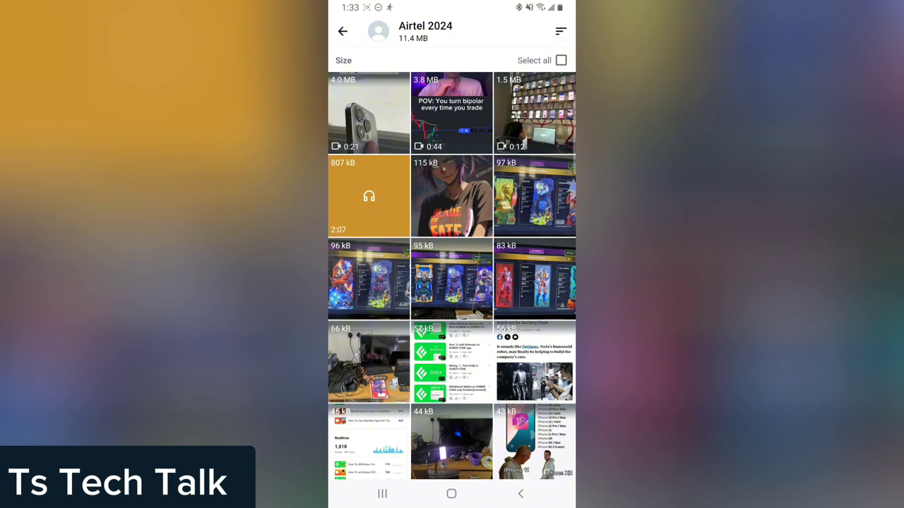
Leave the Airtel 2024 chat and the chat search, and reopen Manage storage.
left_click(343, 31)
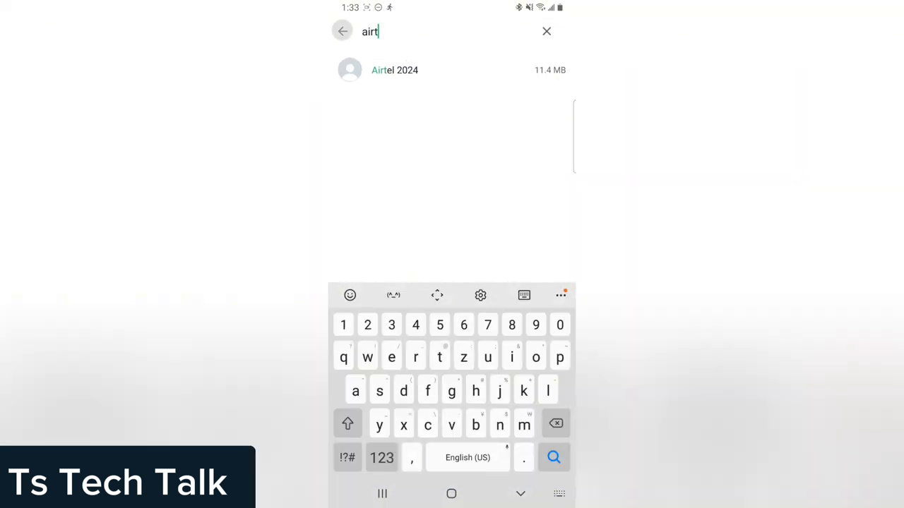
left_click(339, 30)
right_click(564, 247)
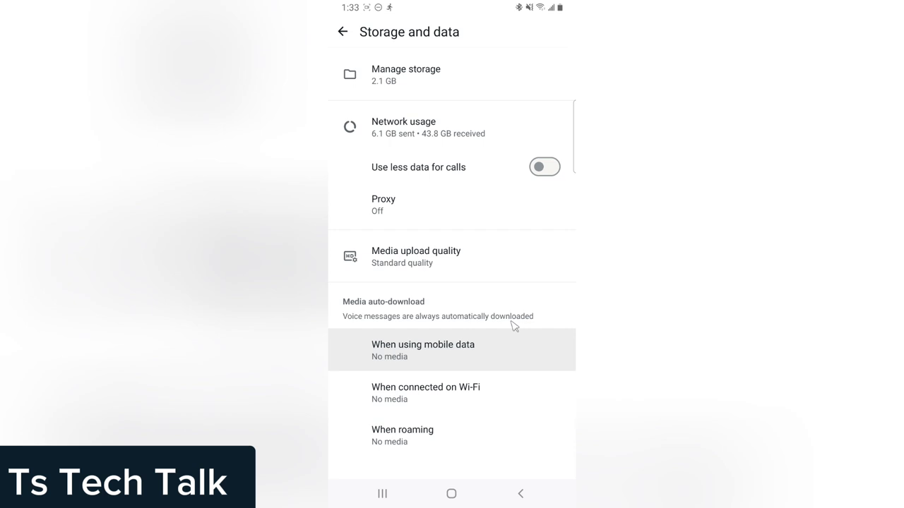
left_click(421, 82)
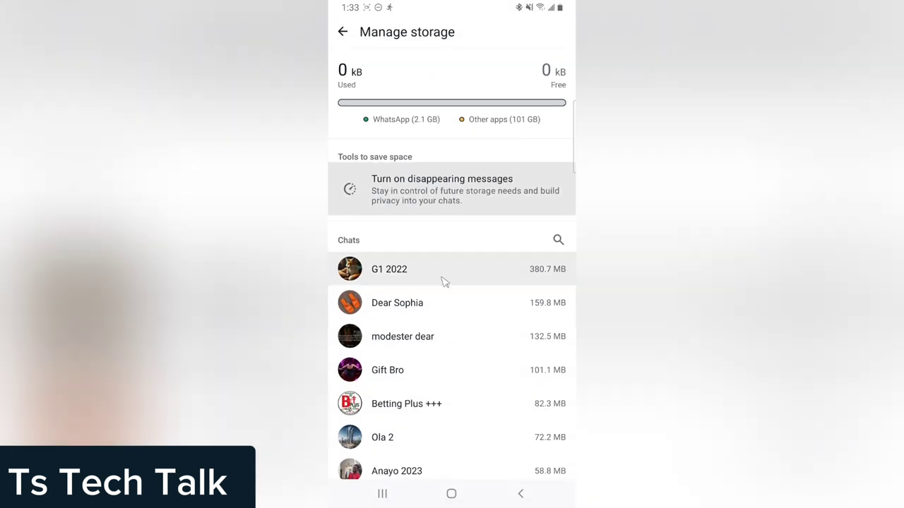
Open the 27.3 MB chat from the storage list and look through its stored media.
scroll(443, 273, "down", 5)
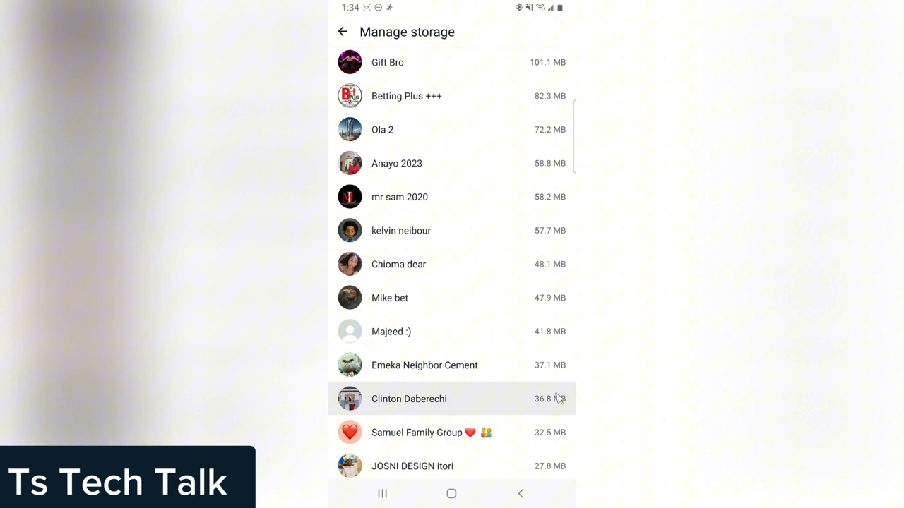
scroll(463, 386, "down", 3)
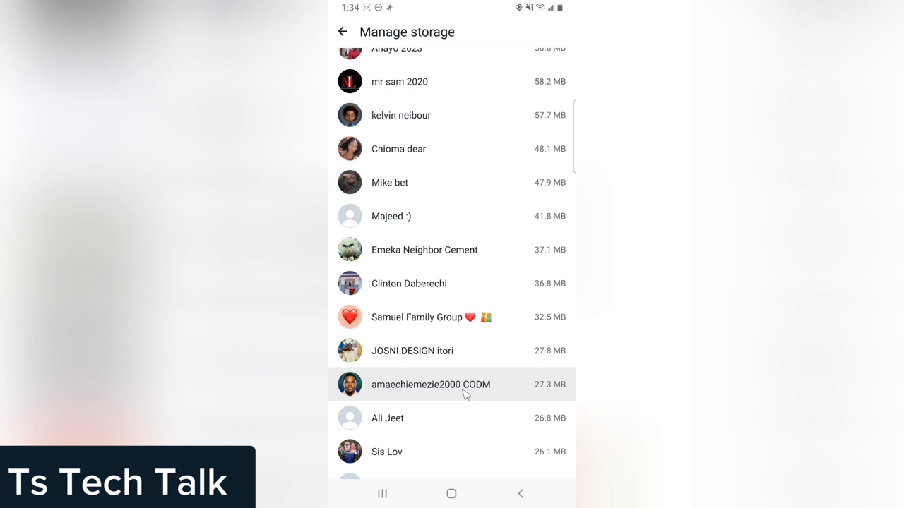
left_click(465, 393)
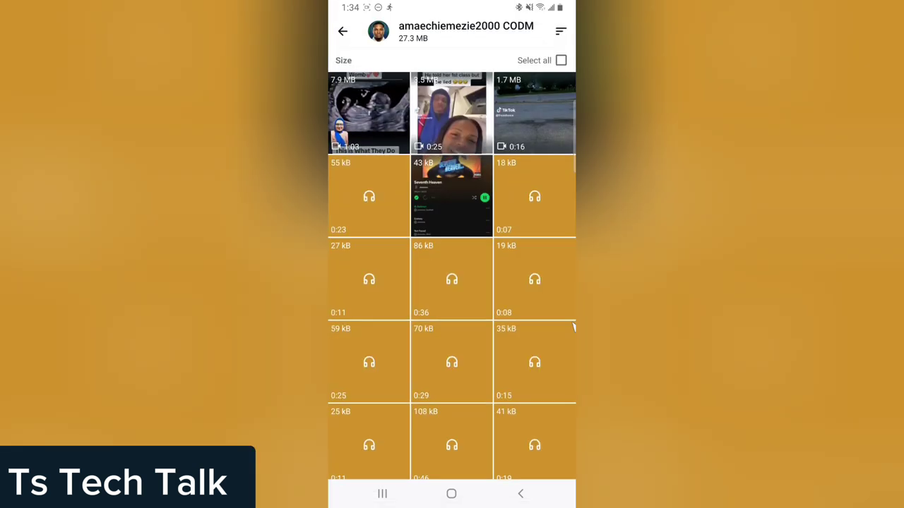
scroll(437, 353, "down", 3)
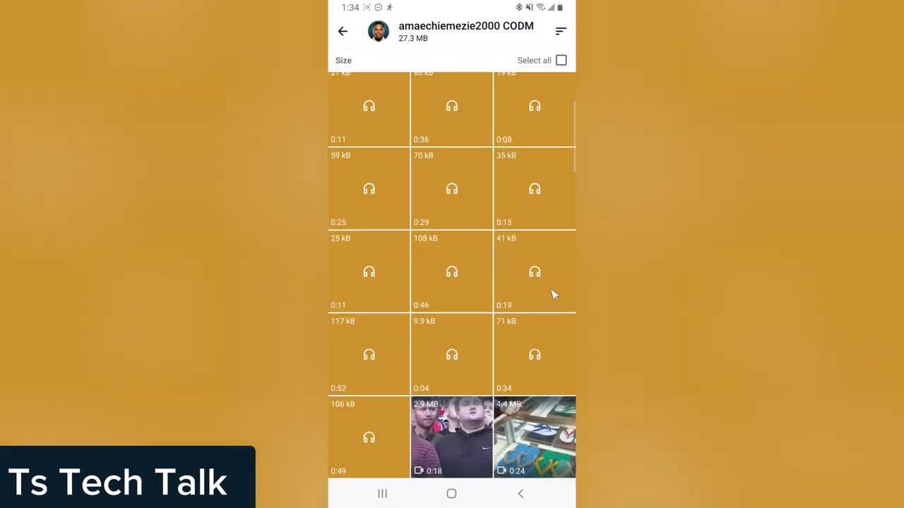
scroll(550, 297, "up", 3)
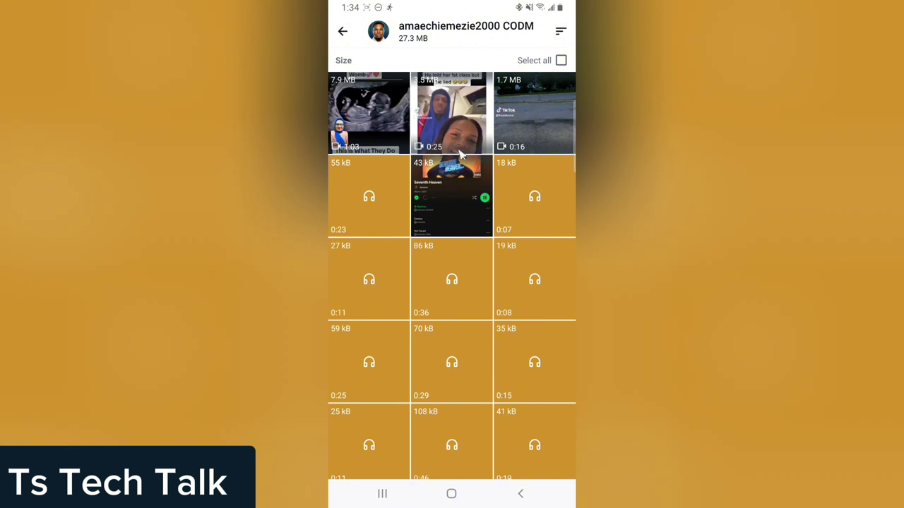
Try selecting and deselecting all of the chat's media, then preview the 7.9 MB video and return to the media list.
left_click(559, 60)
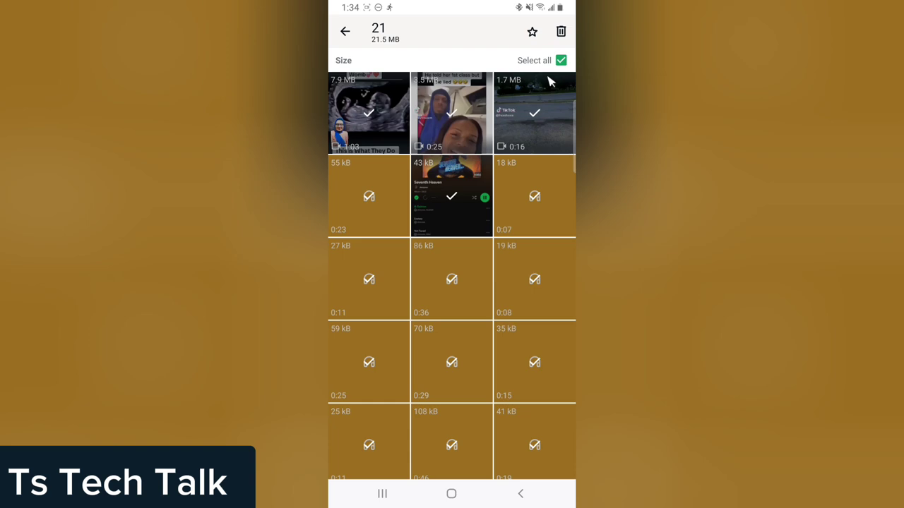
left_click(560, 61)
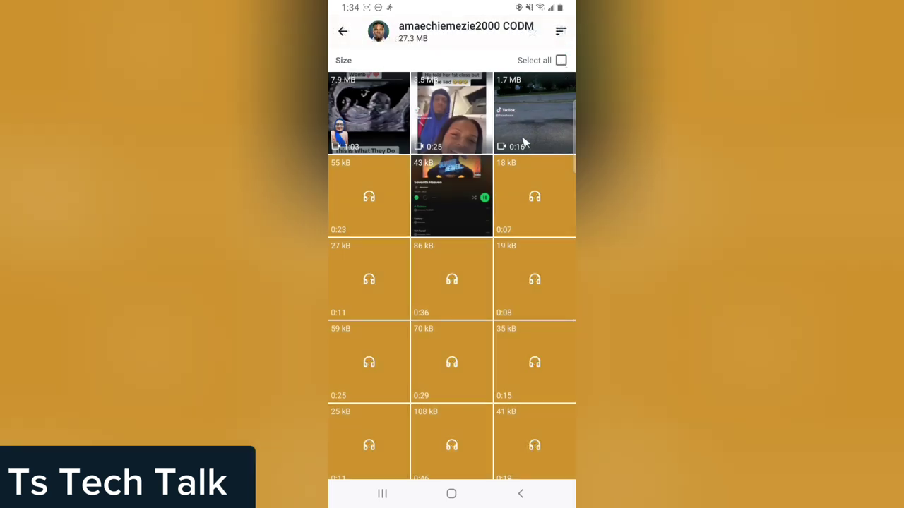
left_click(373, 132)
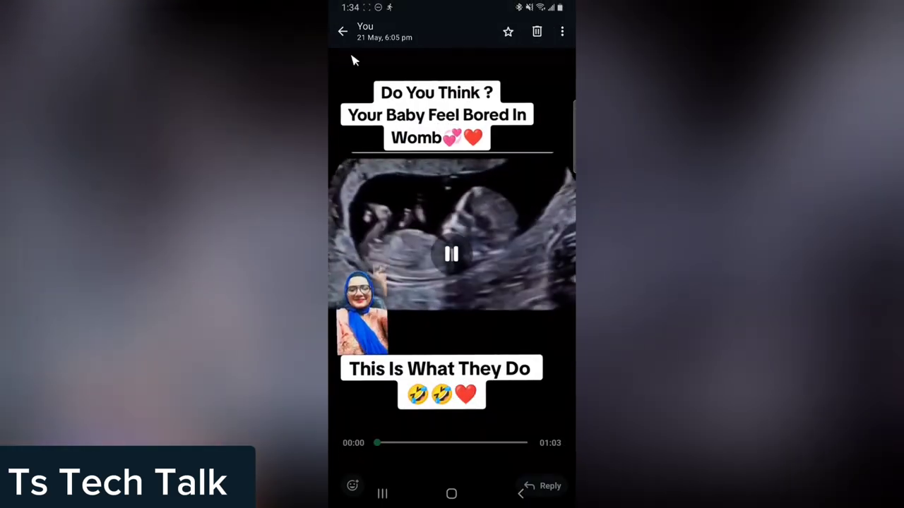
left_click(342, 31)
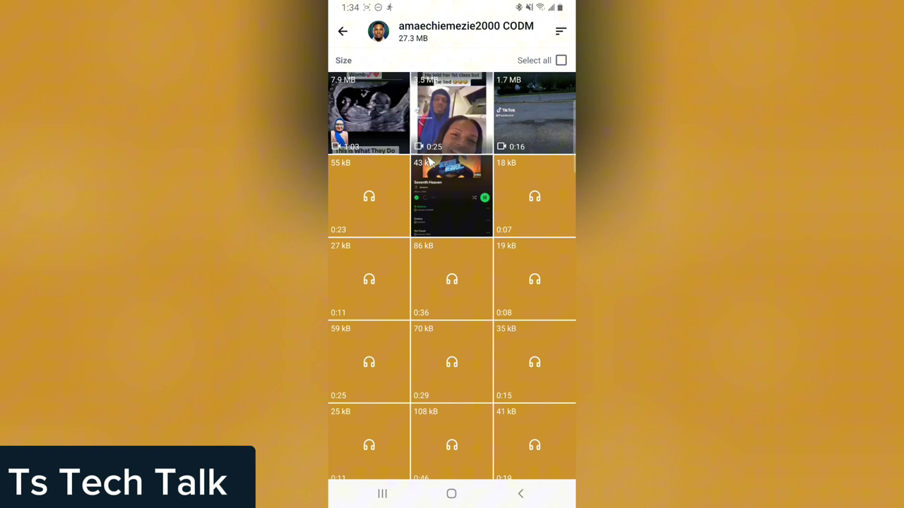
Delete all of the media stored in the open chat and return to the overview in Manage storage.
left_click(561, 61)
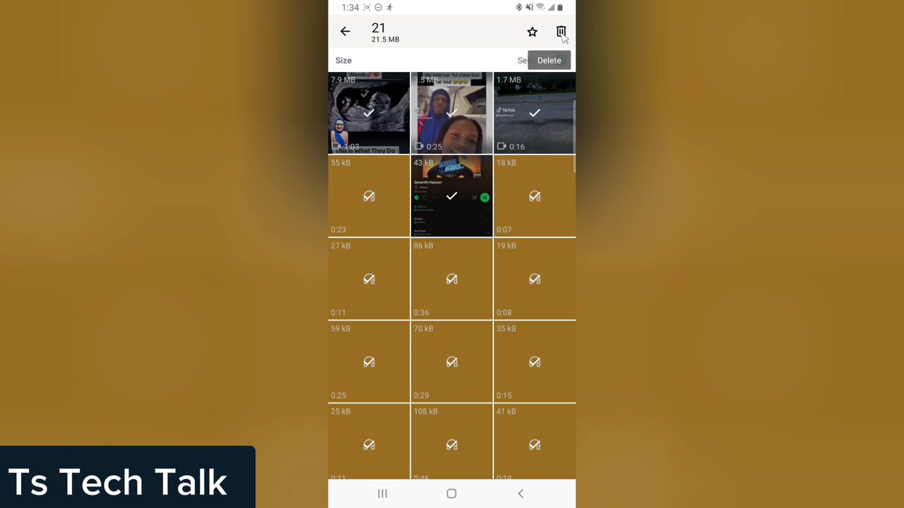
left_click(560, 31)
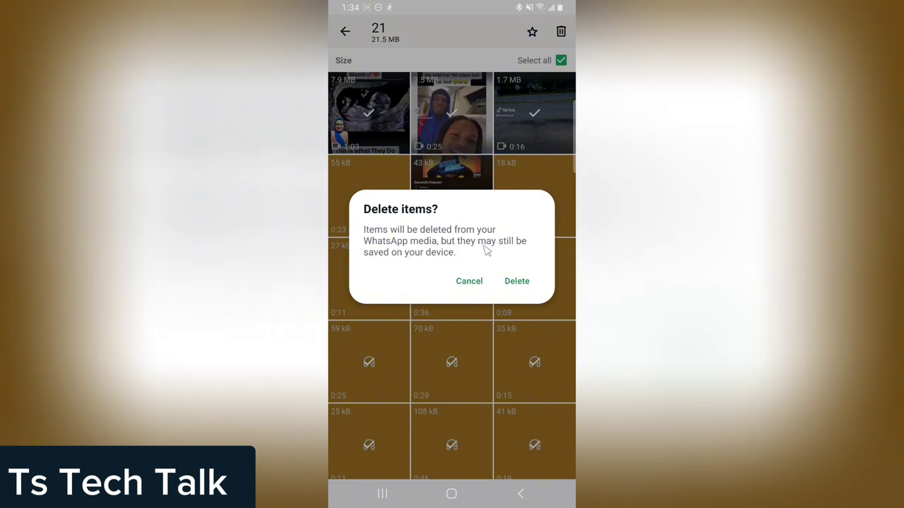
left_click(519, 286)
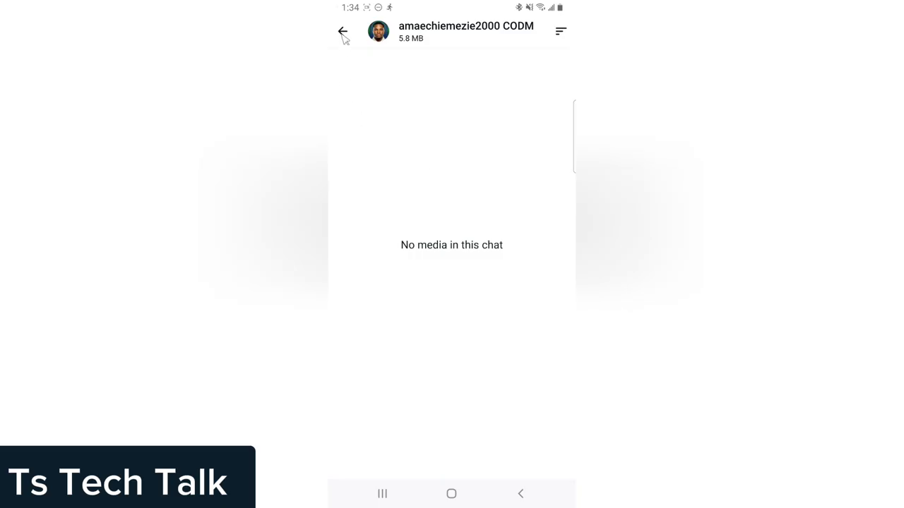
left_click(343, 35)
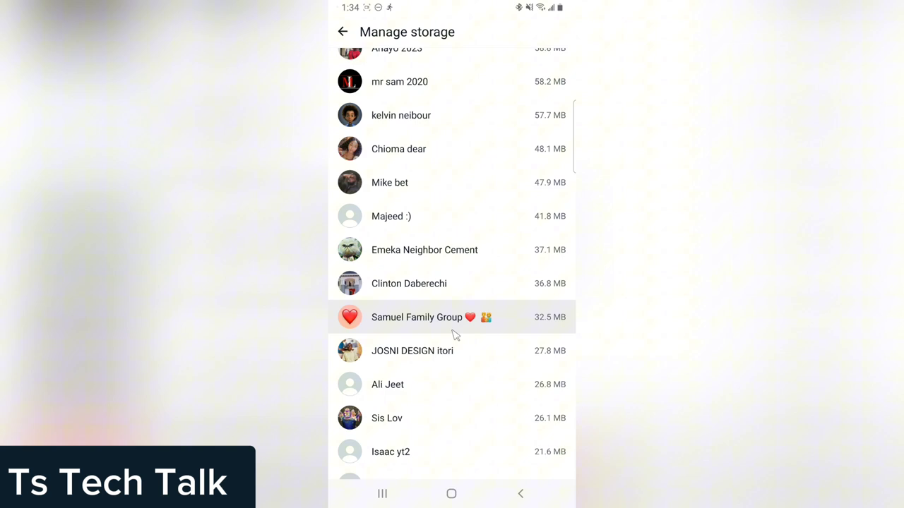
scroll(382, 319, "up", 15)
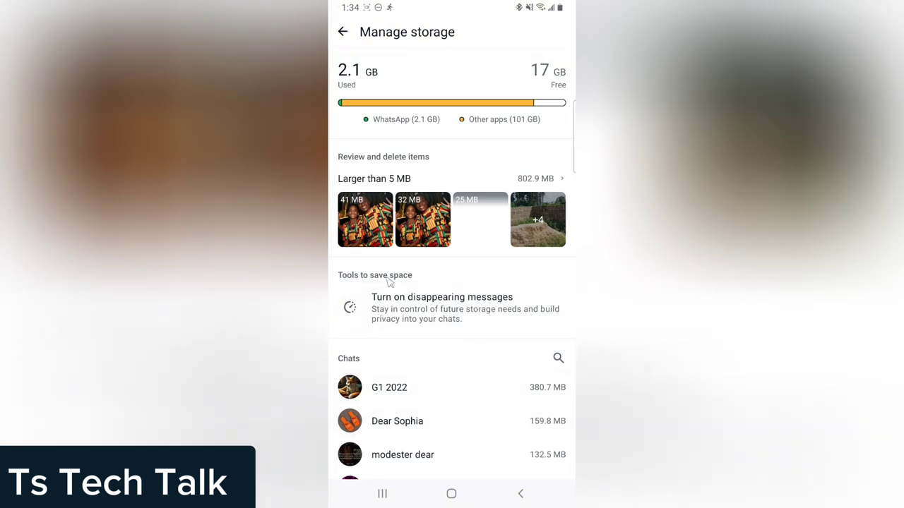
Switch to the phone's Settings app, go back to the main settings list and reopen the Apps list.
left_click(382, 493)
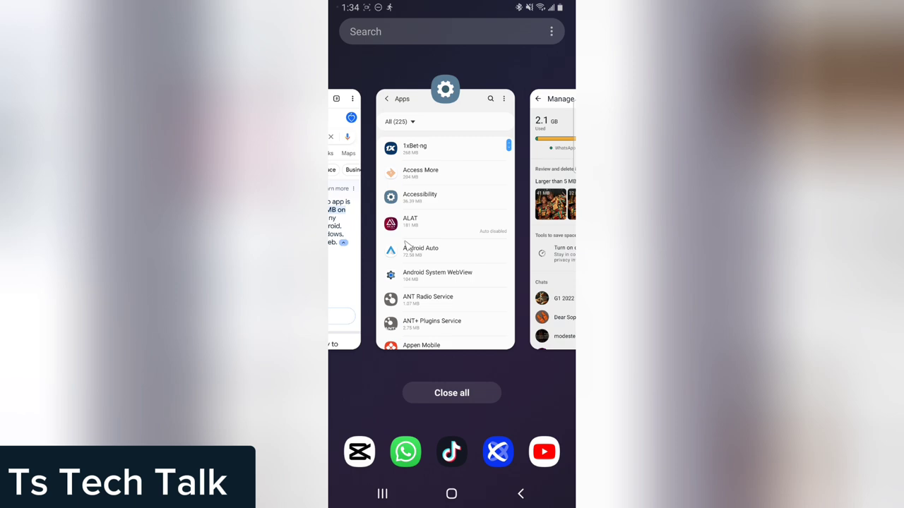
left_click(445, 157)
left_click(532, 32)
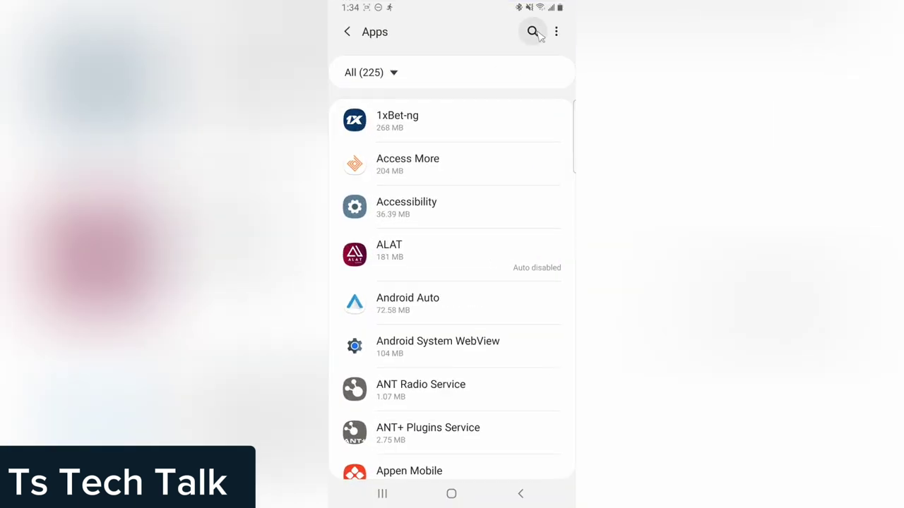
left_click(347, 33)
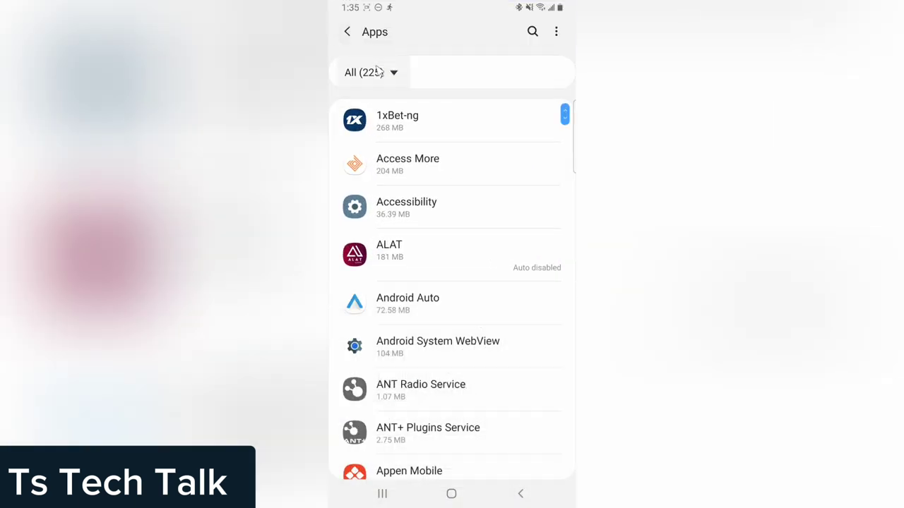
left_click(347, 31)
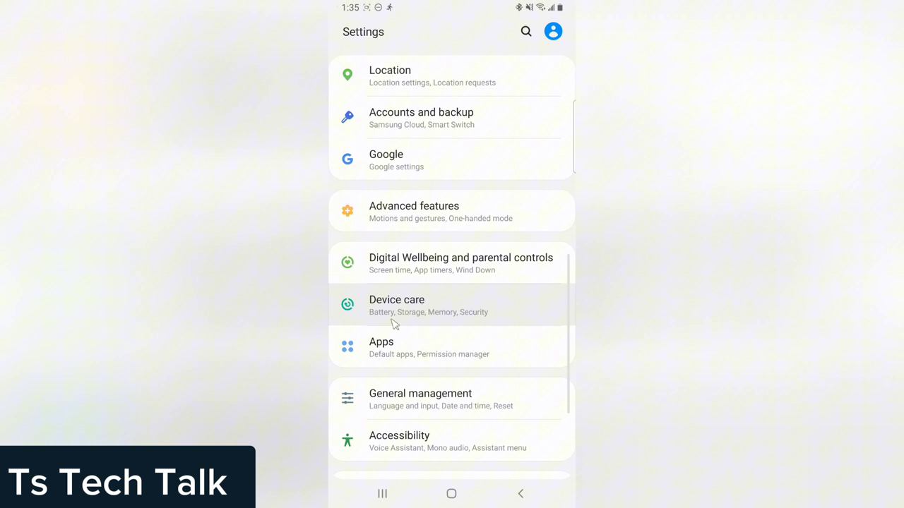
left_click(393, 348)
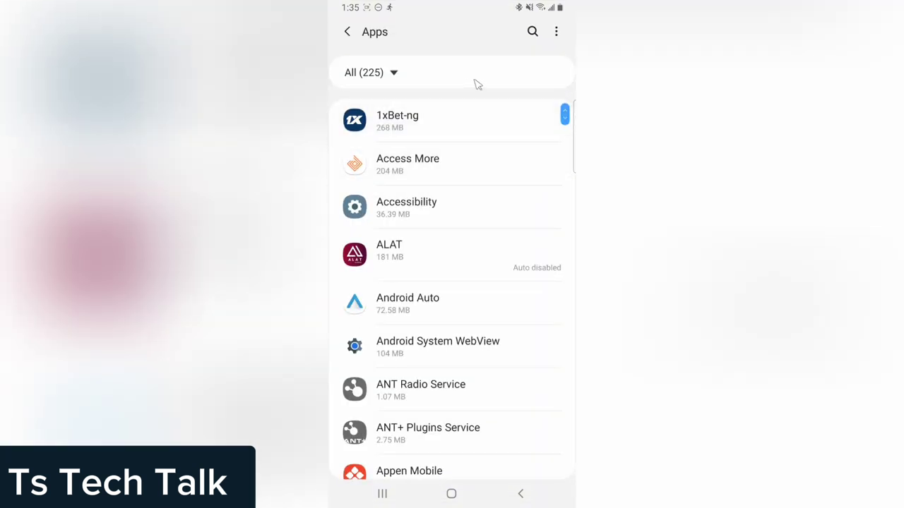
Search the installed apps for "what" and open WhatsApp's storage details to examine its space used.
left_click(532, 31)
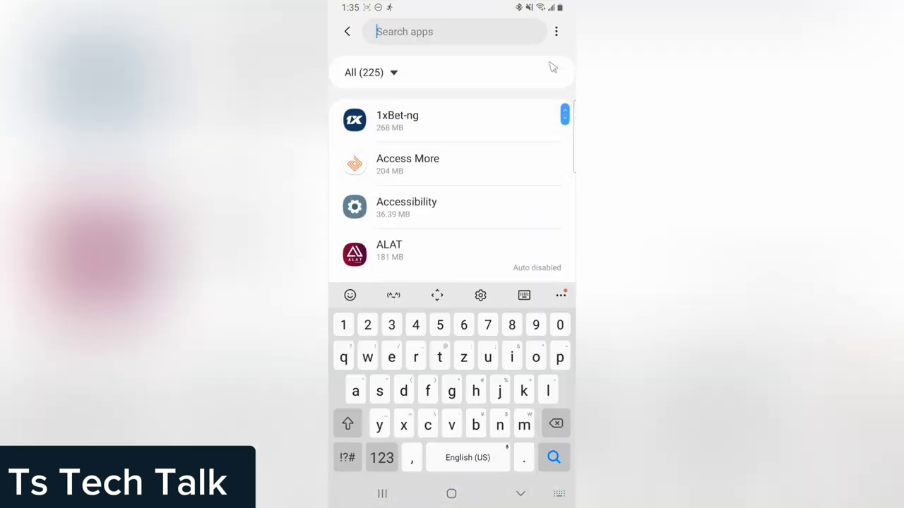
type("what")
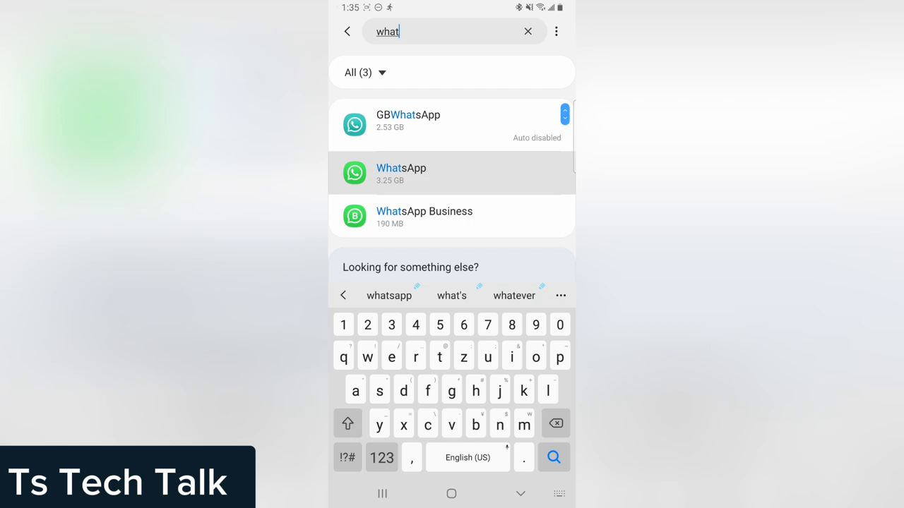
left_click(401, 173)
left_click(395, 297)
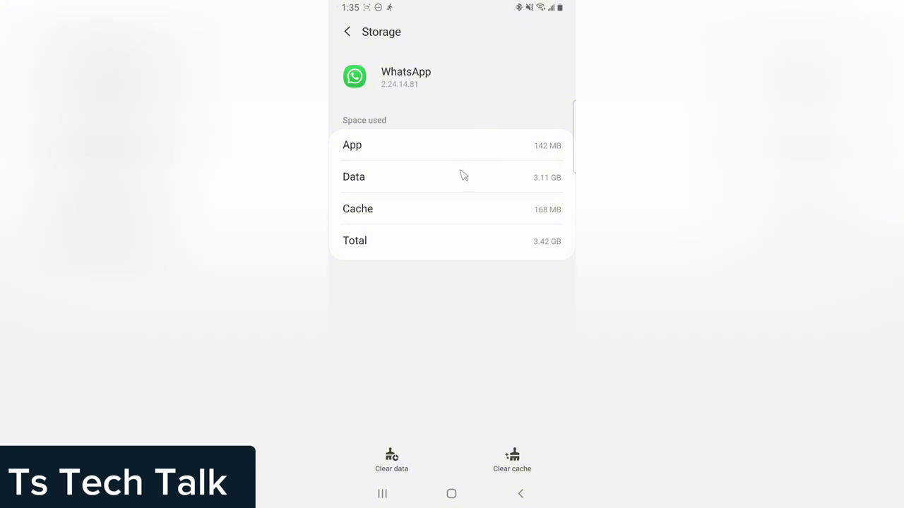
mouse_move(390, 435)
left_mouse_down()
mouse_move(362, 475)
mouse_move(392, 479)
mouse_move(403, 433)
mouse_move(392, 437)
left_mouse_up()
mouse_move(527, 168)
left_mouse_down()
mouse_move(523, 186)
mouse_move(563, 195)
mouse_move(569, 174)
mouse_move(540, 163)
mouse_move(526, 172)
left_mouse_up()
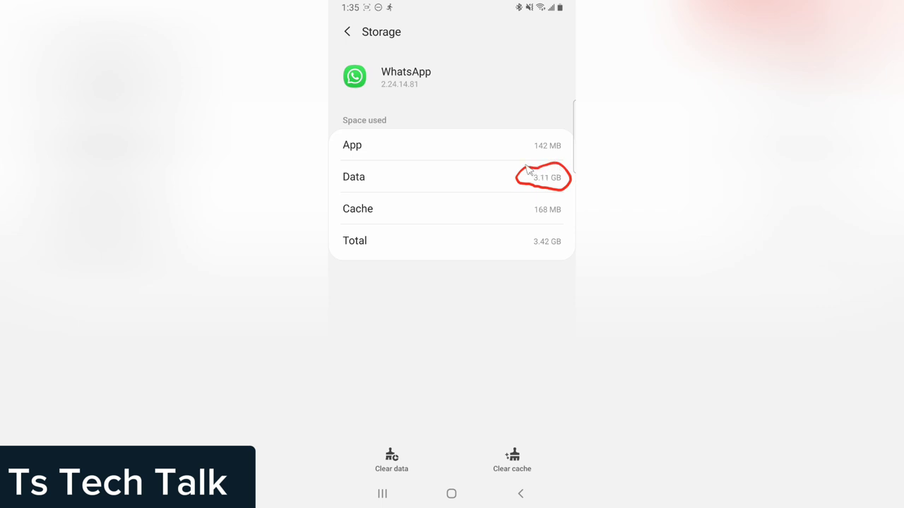